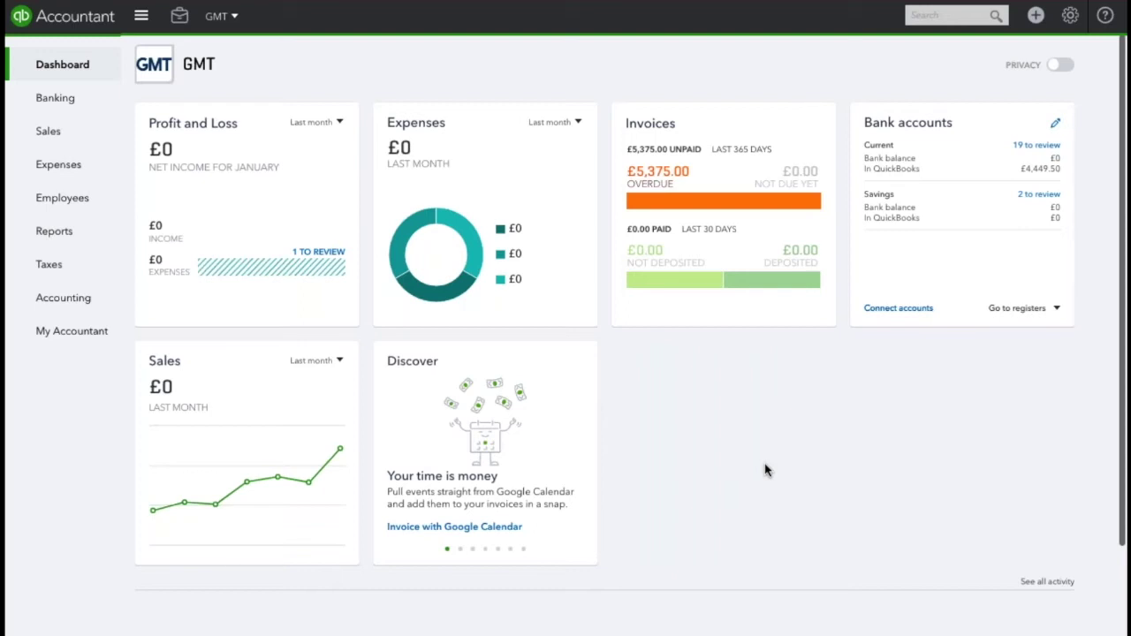
- Create a new bill and choose the director as its supplier
click(1036, 15)
click(685, 158)
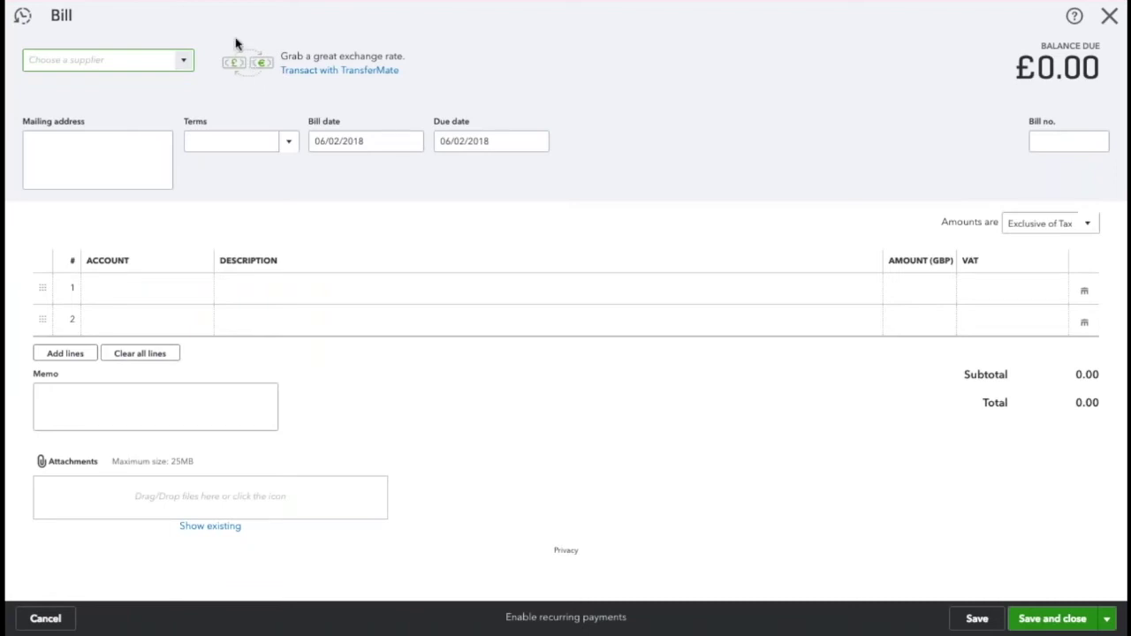
key(Down)
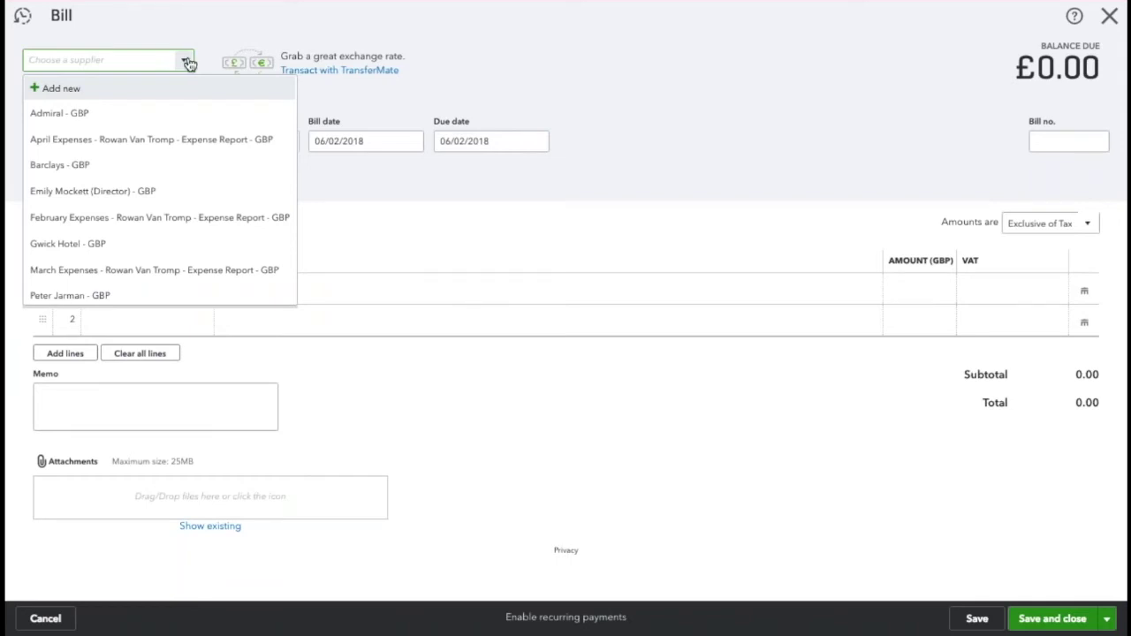
text(emily)
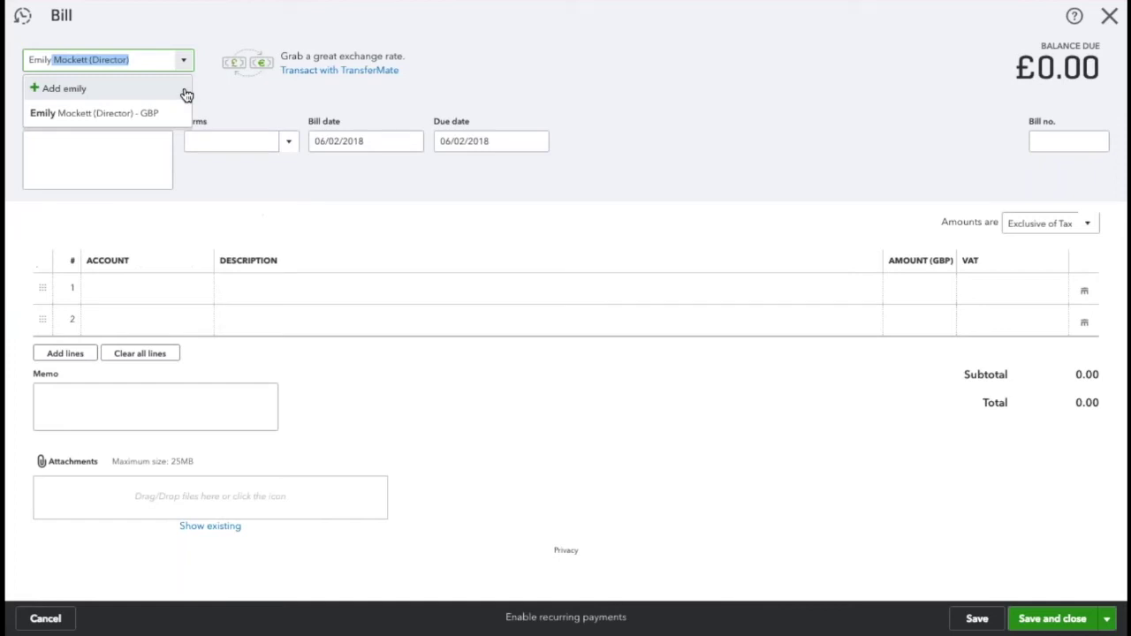
key(Return)
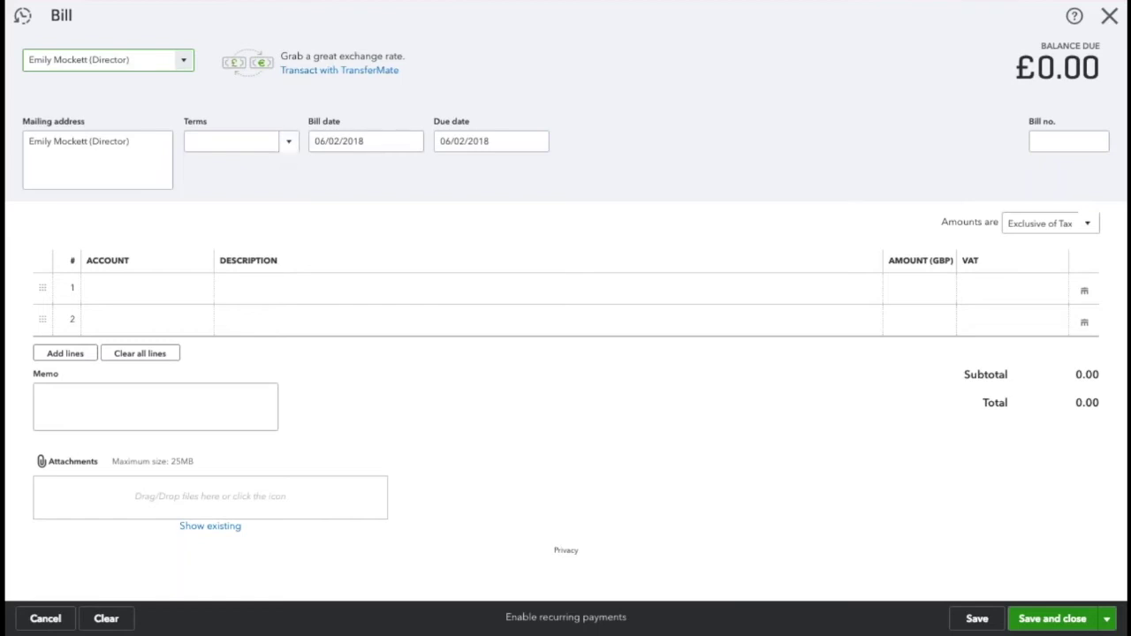
- Date the bill 31/12/2017 and give it the bill number DEC 17
click(351, 147)
text(31)
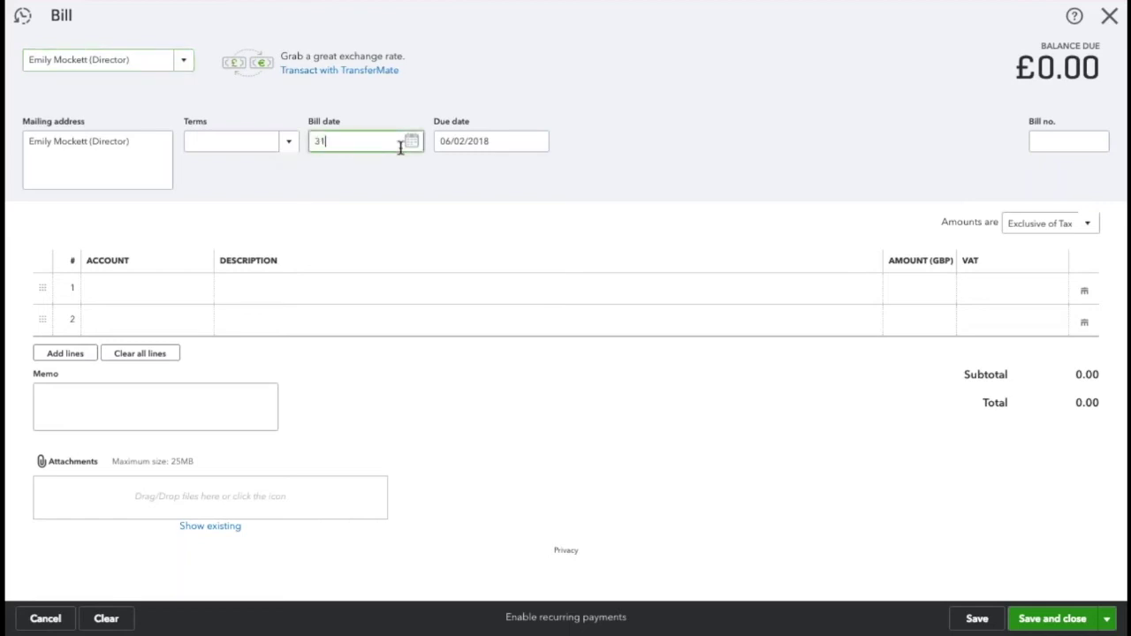
text(/12/2017)
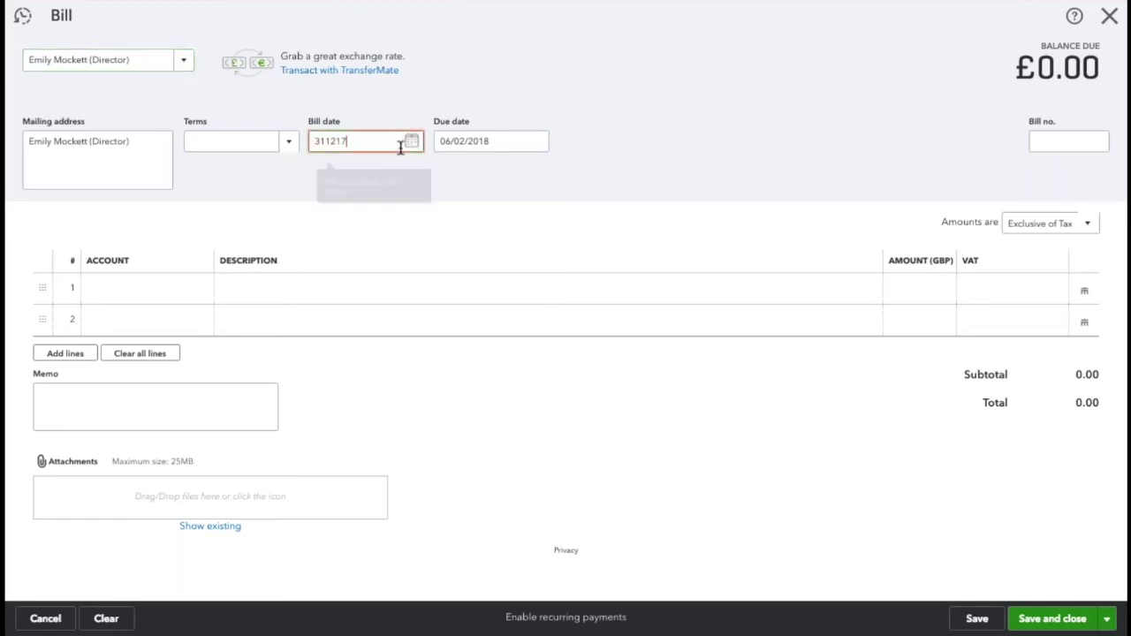
click(792, 90)
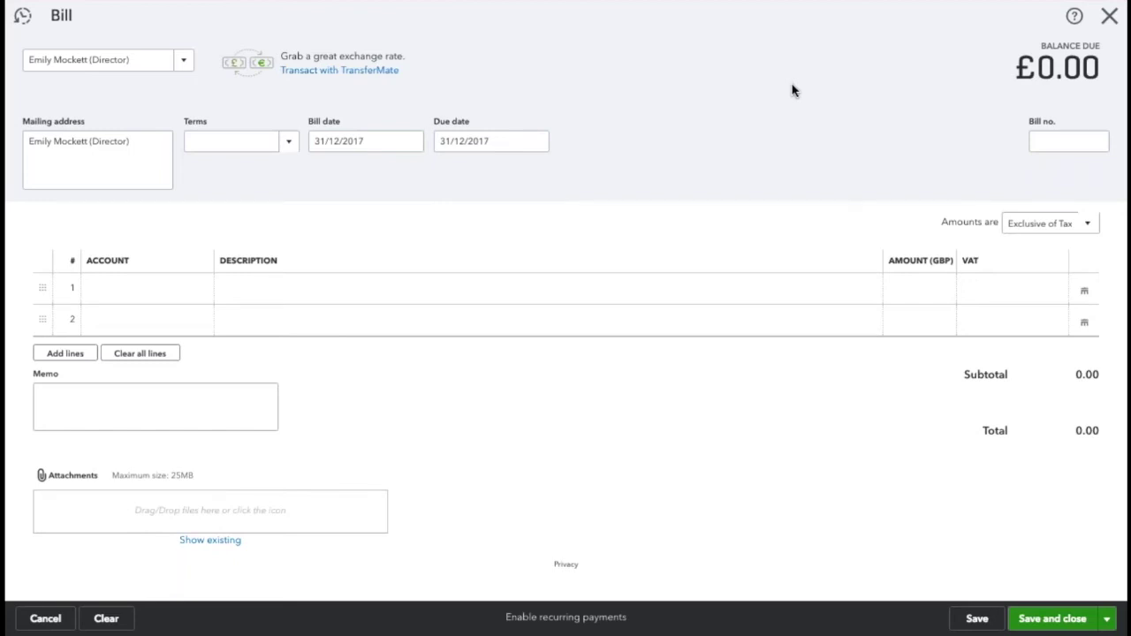
click(1069, 141)
text(DEC 17)
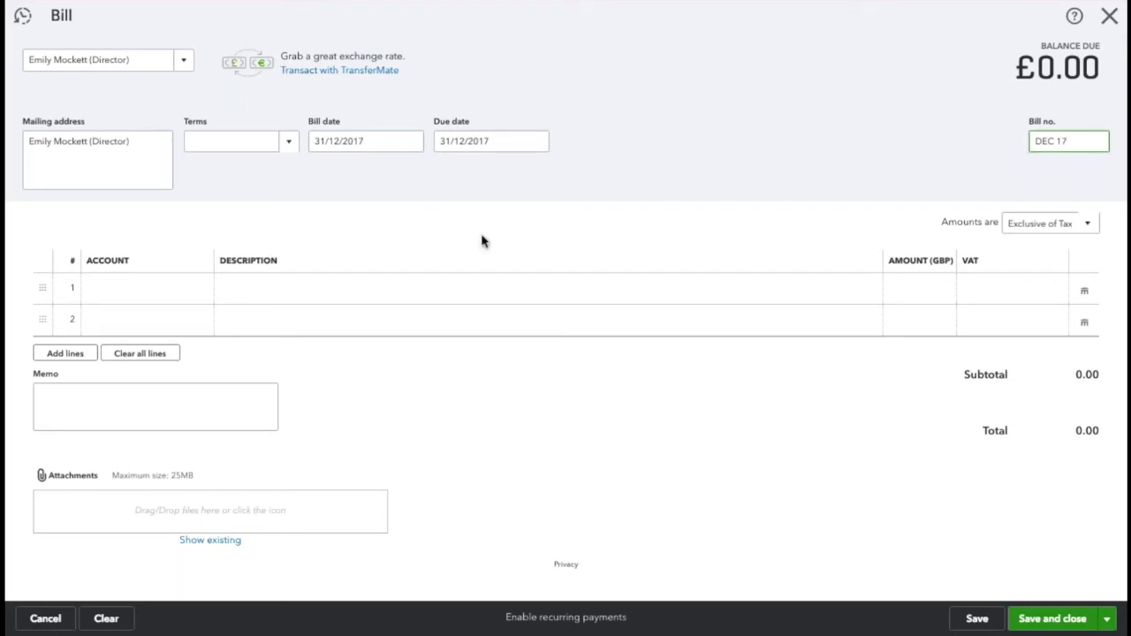
- Fill the first line with account Travelling and subsistence, description "Train ticket to meeting on 15/12/2017", amount 20.00 and VAT 0.0% Z
click(133, 301)
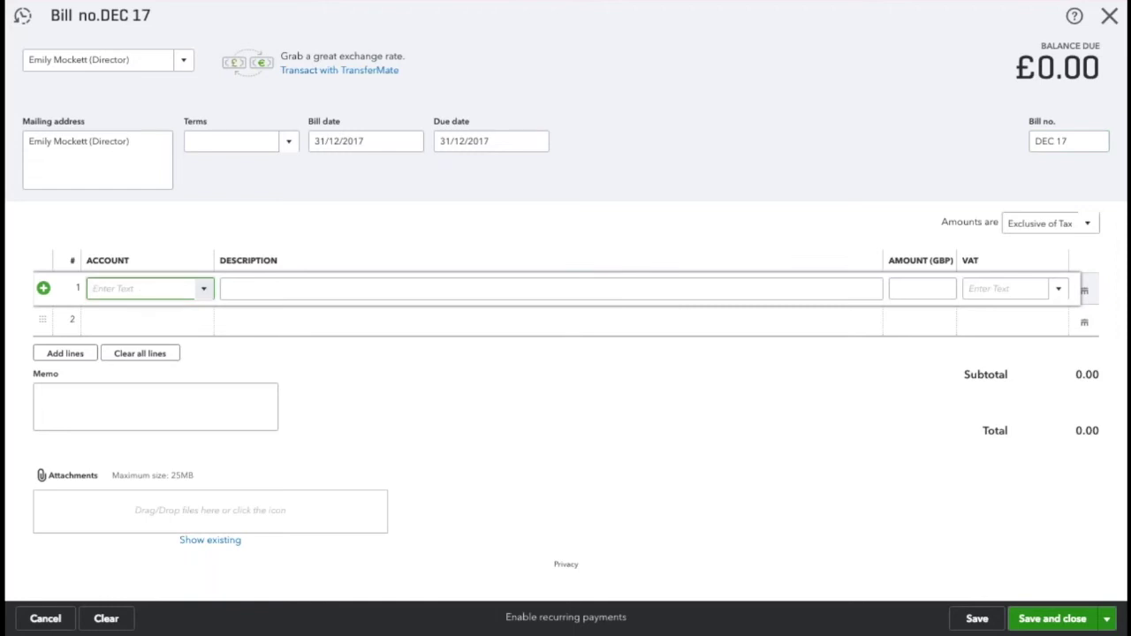
text(trav)
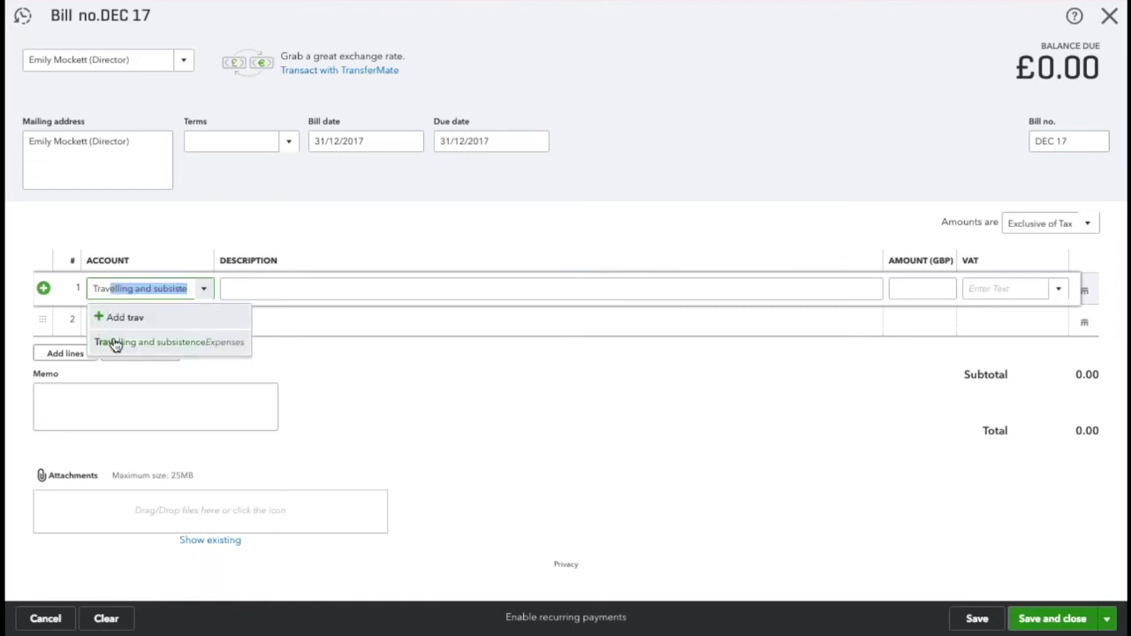
click(105, 342)
click(248, 292)
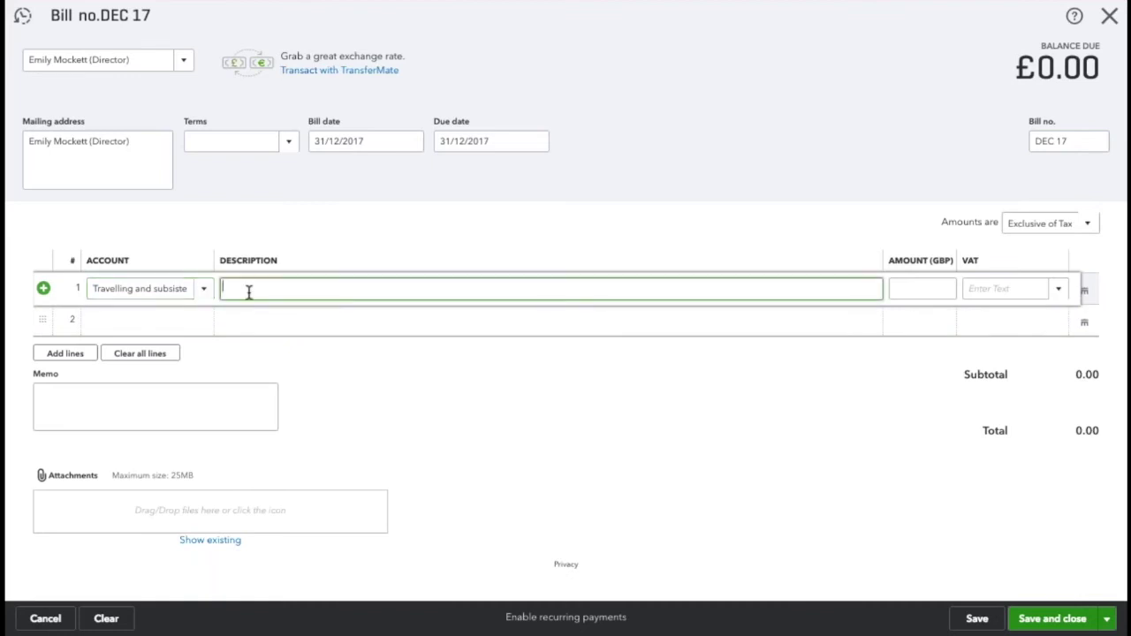
text(Train ticket to meeting on 15/12/2017)
key(Tab)
text(20)
key(Tab)
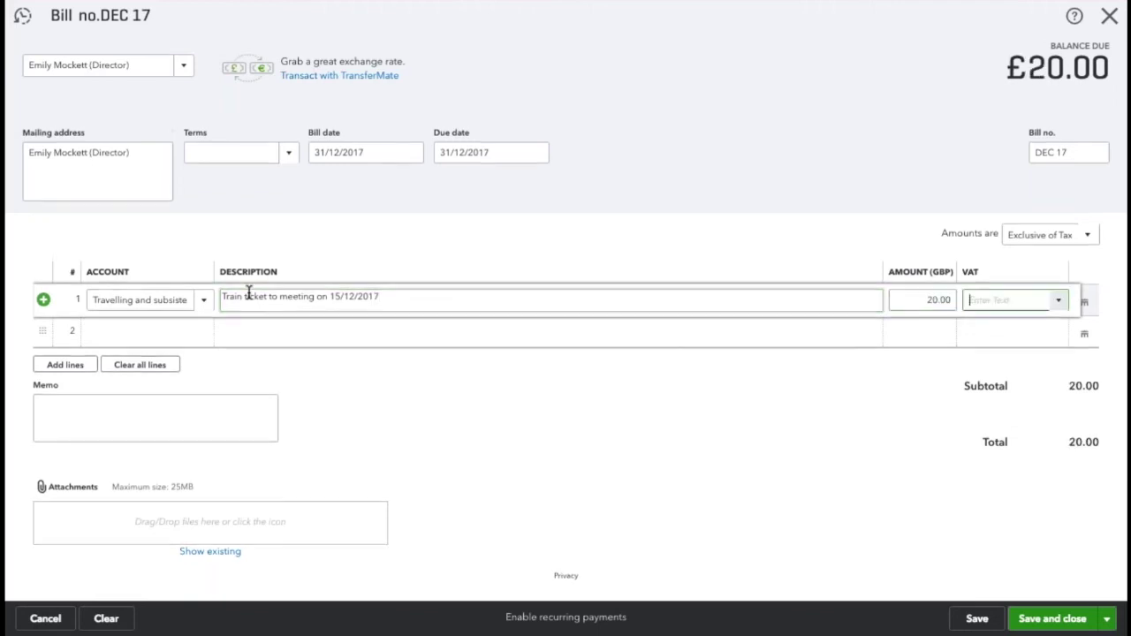
text(z)
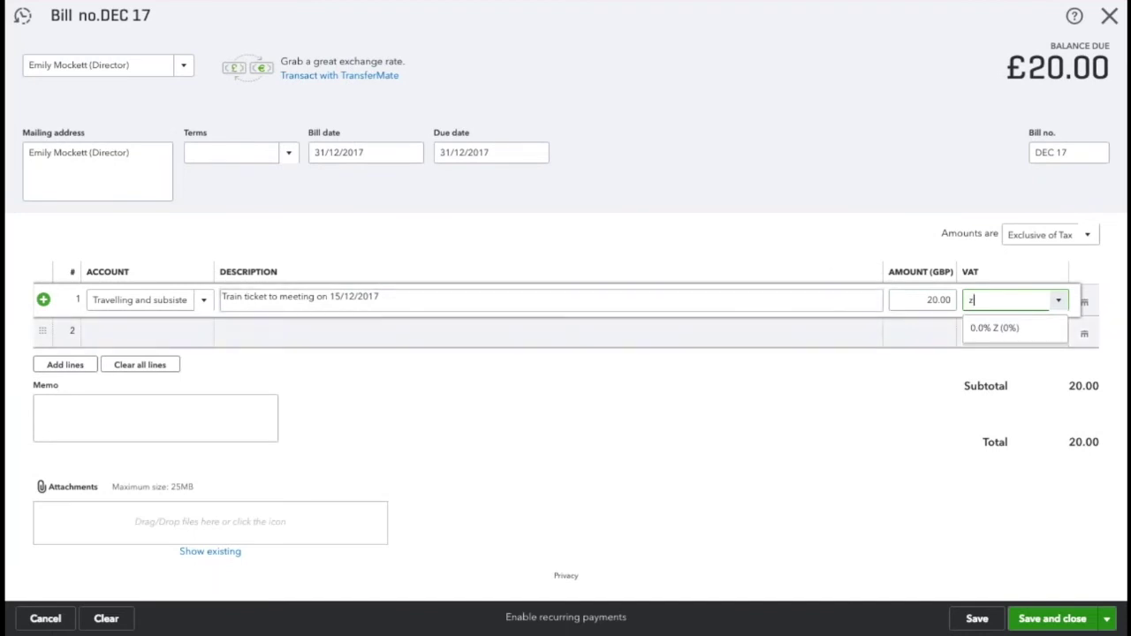
click(987, 329)
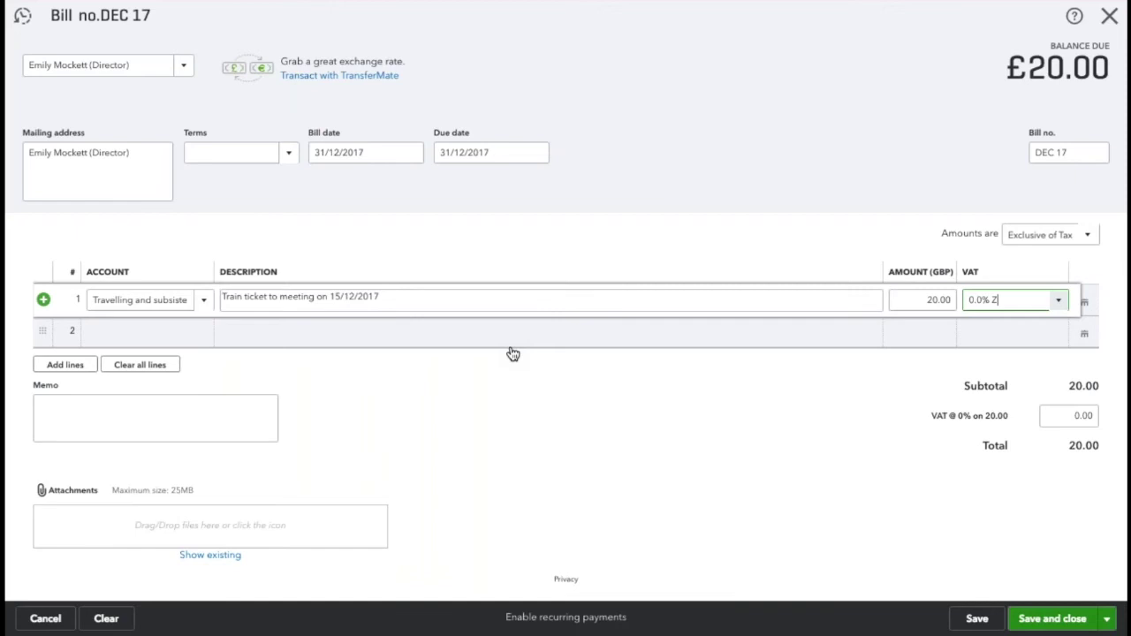
- Start the second line with the Printing, postage and stationery account and the description "Office stationary purchased on 20/12/2017"
click(141, 331)
text(Prn)
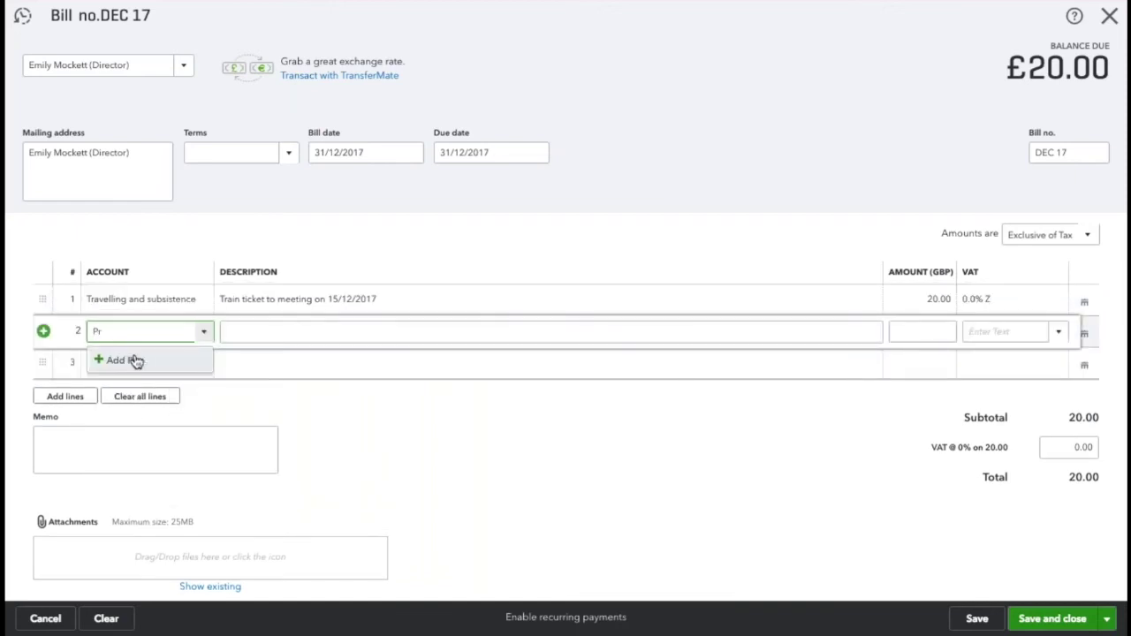
click(144, 383)
click(269, 332)
text(Office stationary purchased on )
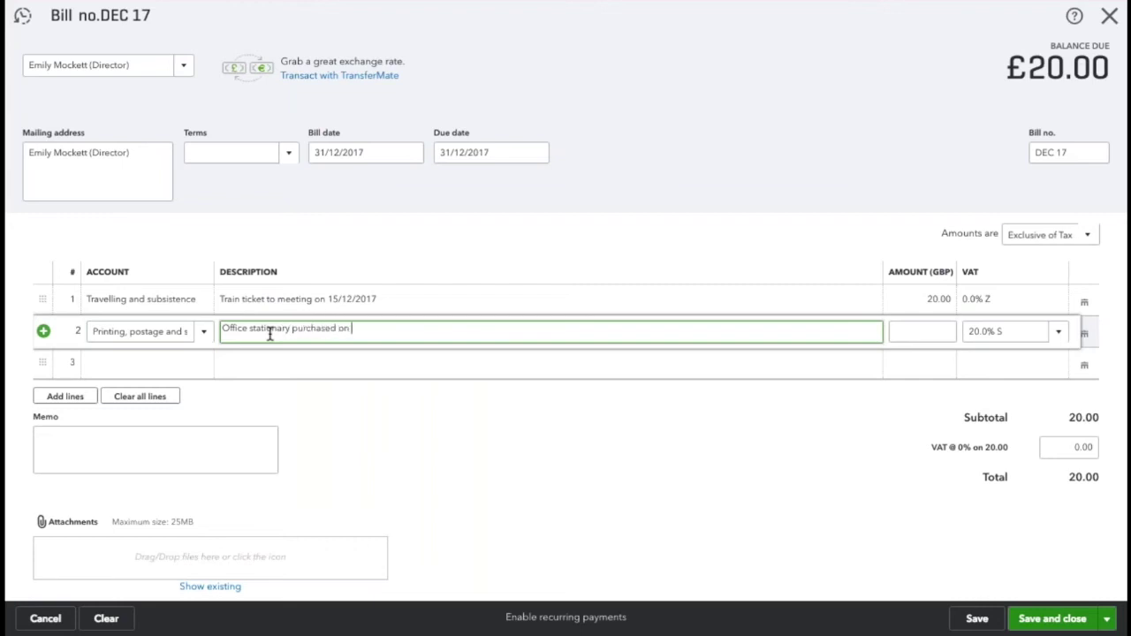
text(20/121/)
key(BackSpace)
key(BackSpace)
text(/2017)
- Set the stationery line's amount to 30.00 with No VAT, and save and close the bill
key(Tab)
text(30)
key(Tab)
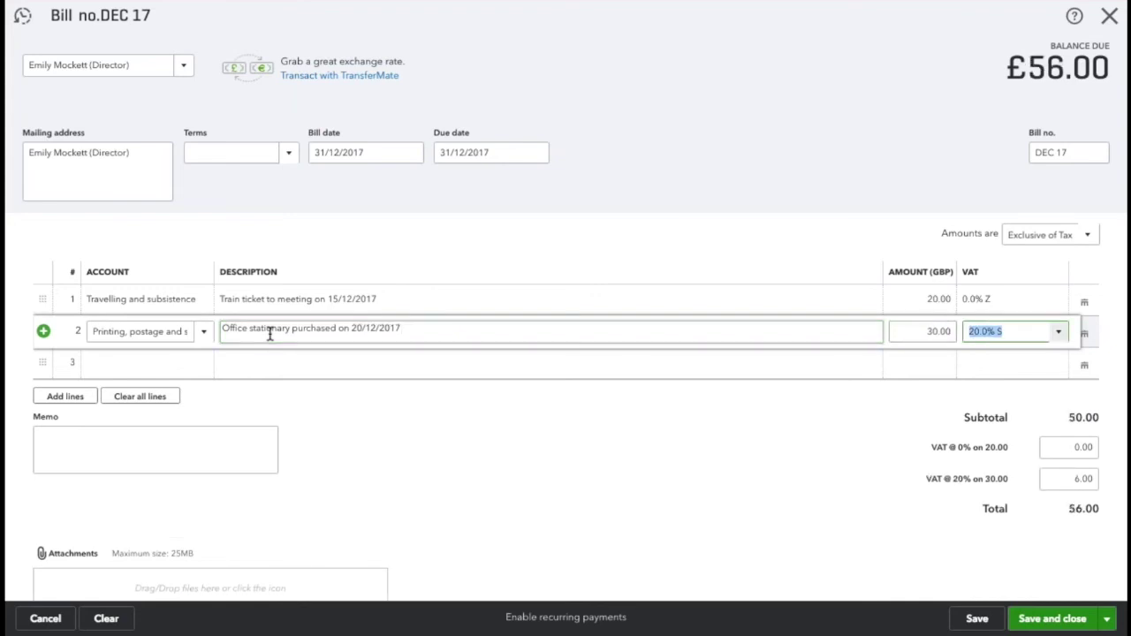
text(No VAT)
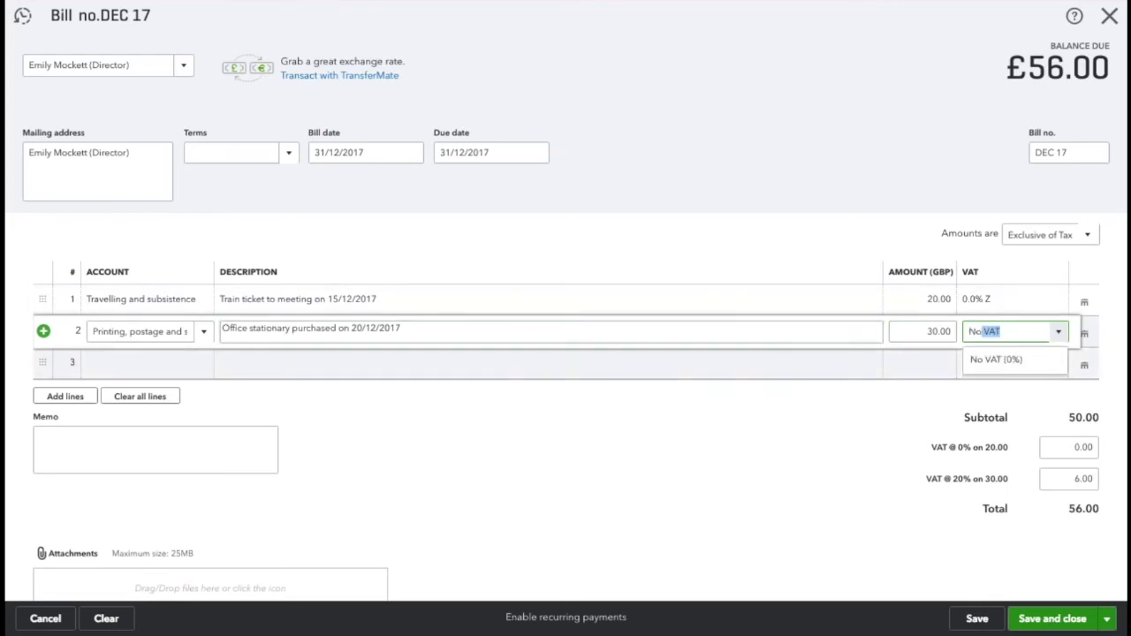
click(1047, 357)
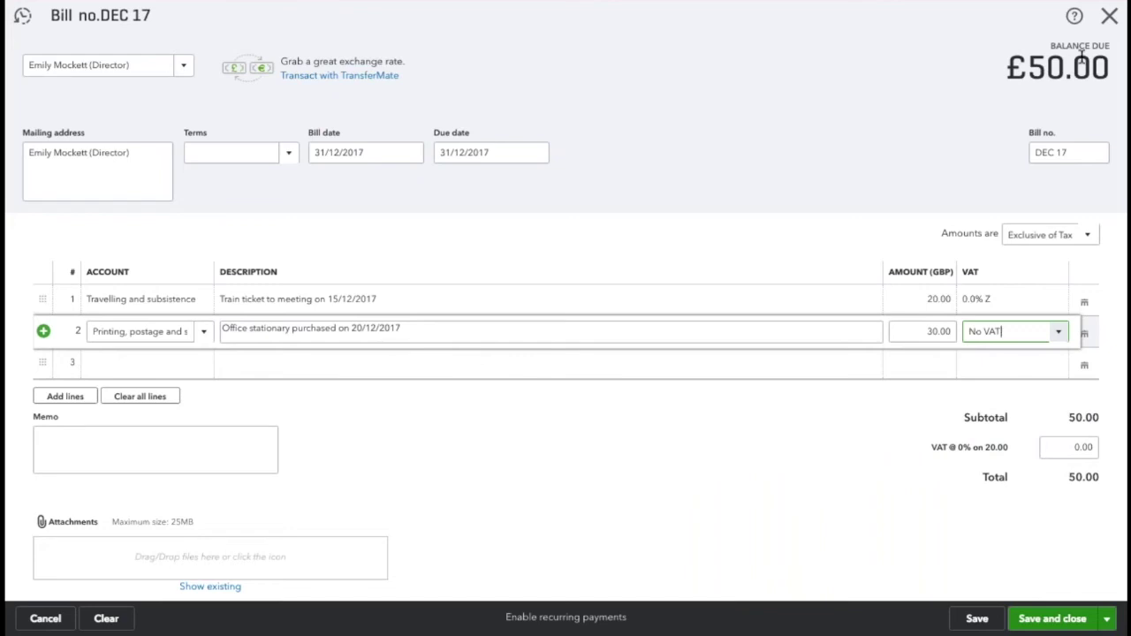
click(1043, 623)
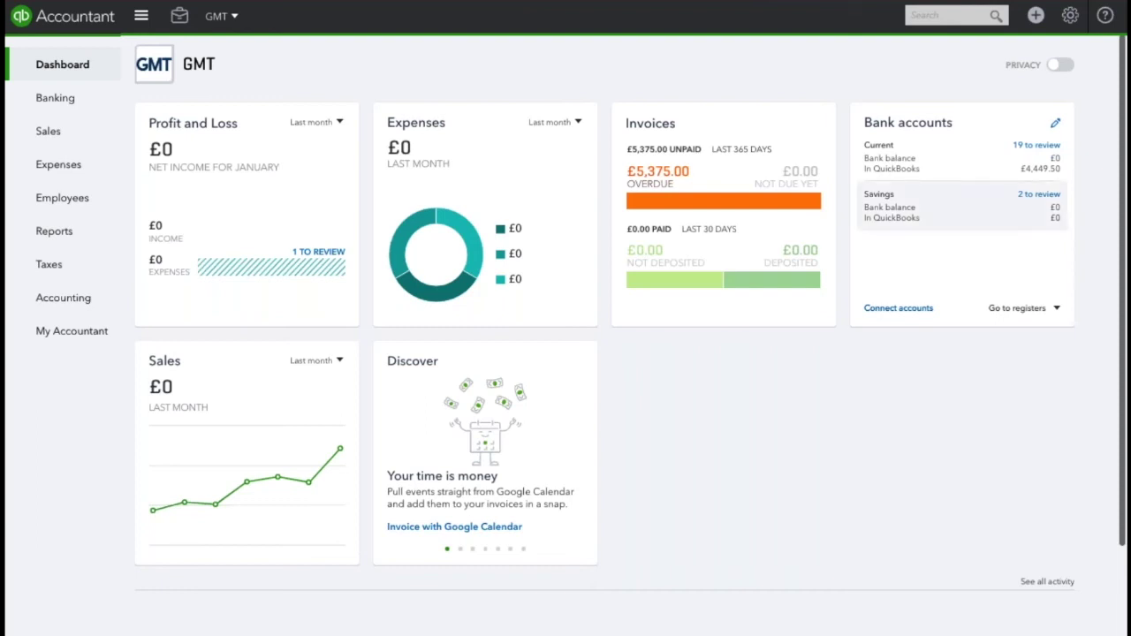
- Search for the saved bill DEC 17 and open it for editing
click(950, 15)
text(DEC 17)
key(Return)
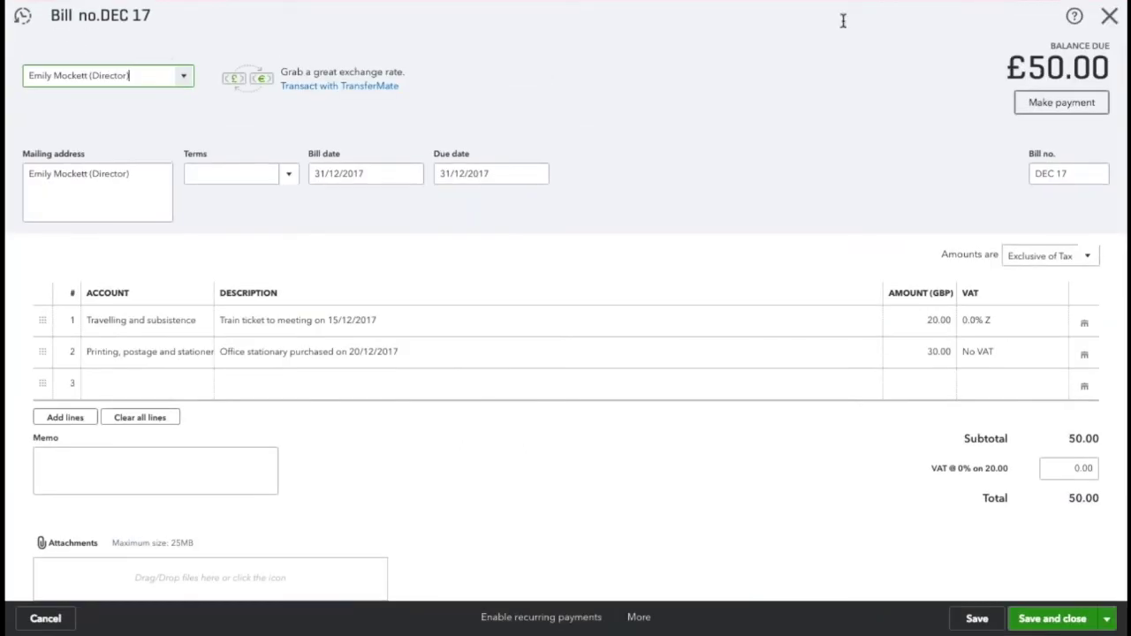
- Add a third line for Travelling and subsistence, described "parking 22/12/2017", amount 10.00, No VAT, and save and close the bill
click(165, 385)
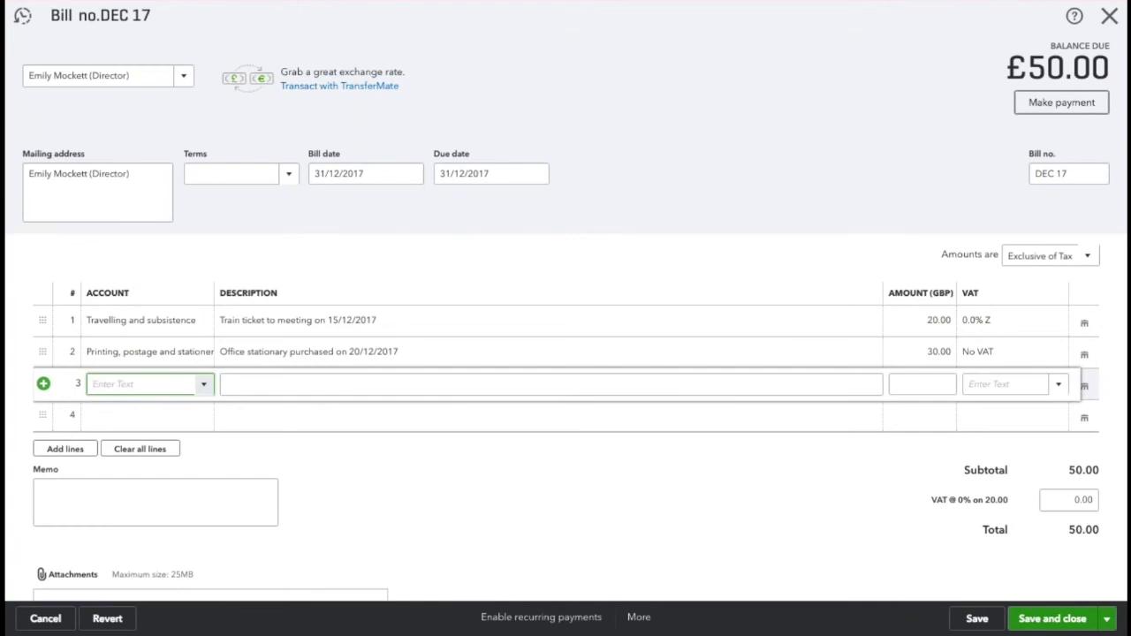
text(Travelling and subsiste)
click(166, 438)
text(parking 22/12)
text(/2017)
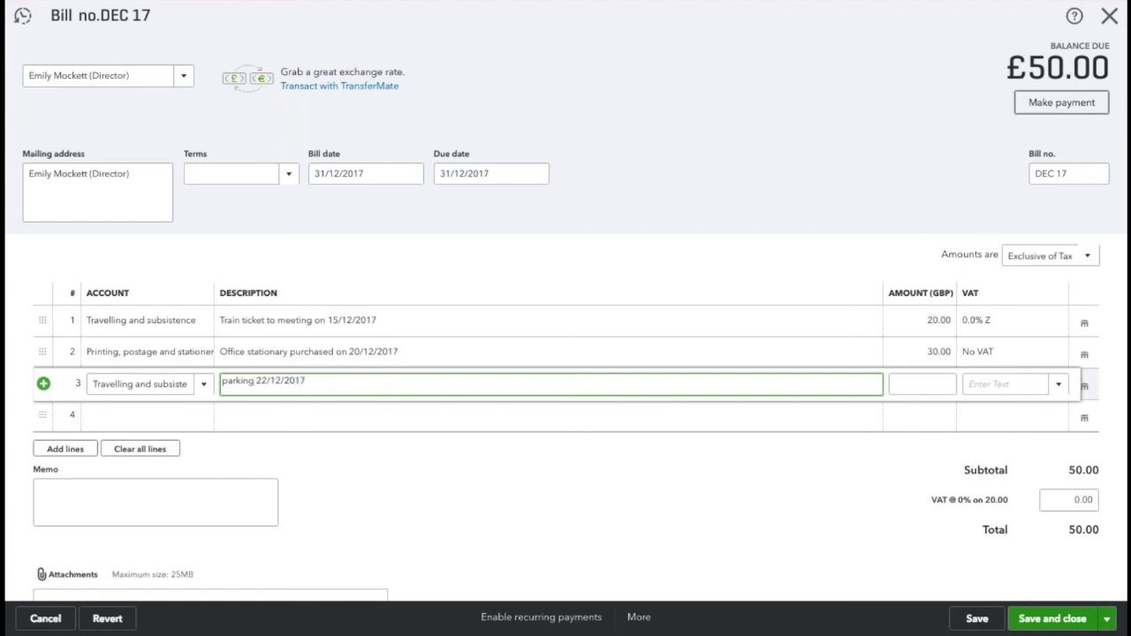
key(Tab)
text(10)
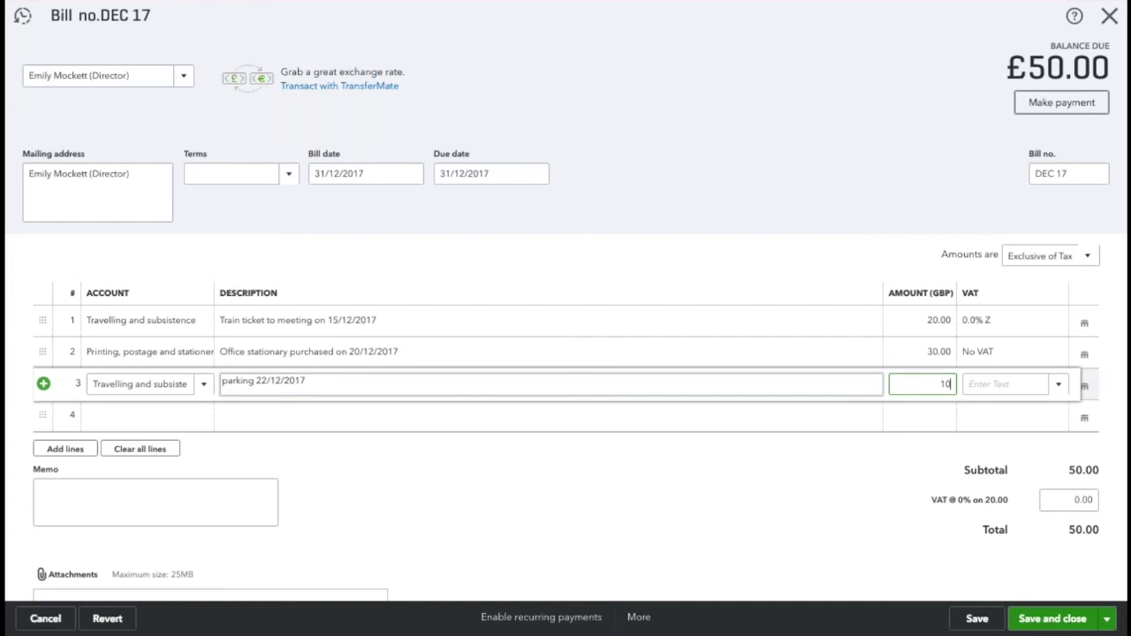
key(Tab)
text(No)
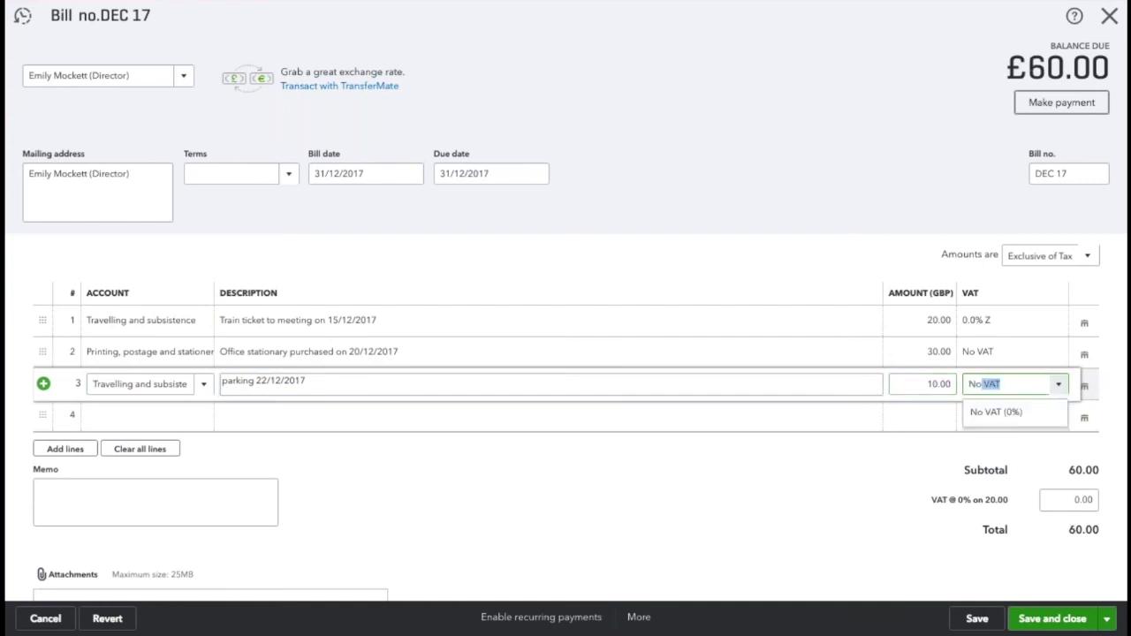
click(983, 412)
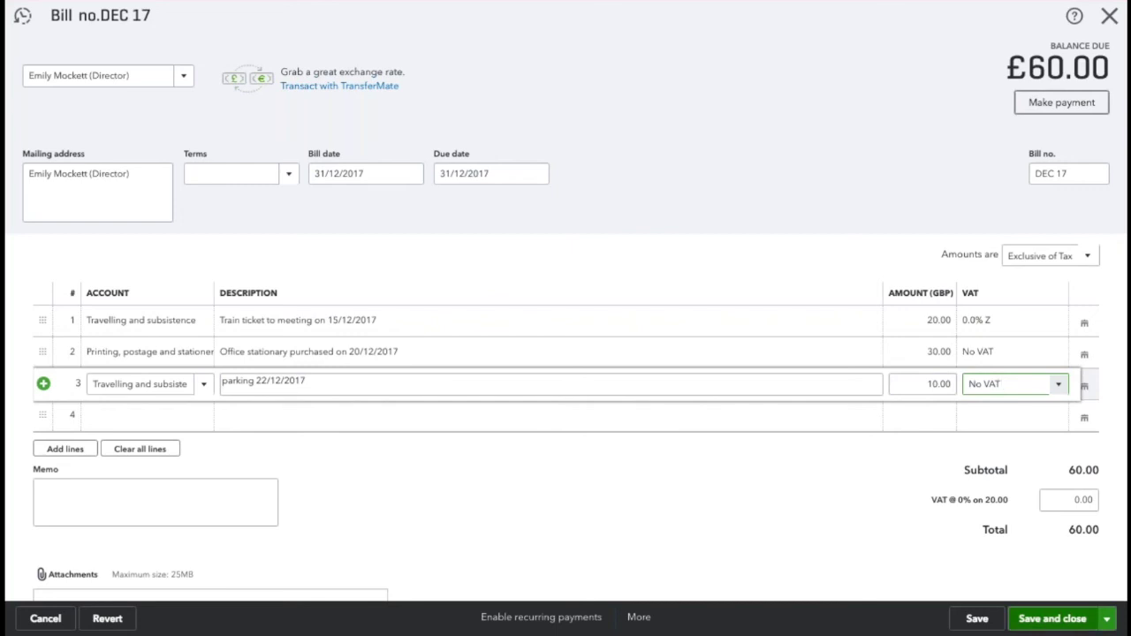
click(1053, 621)
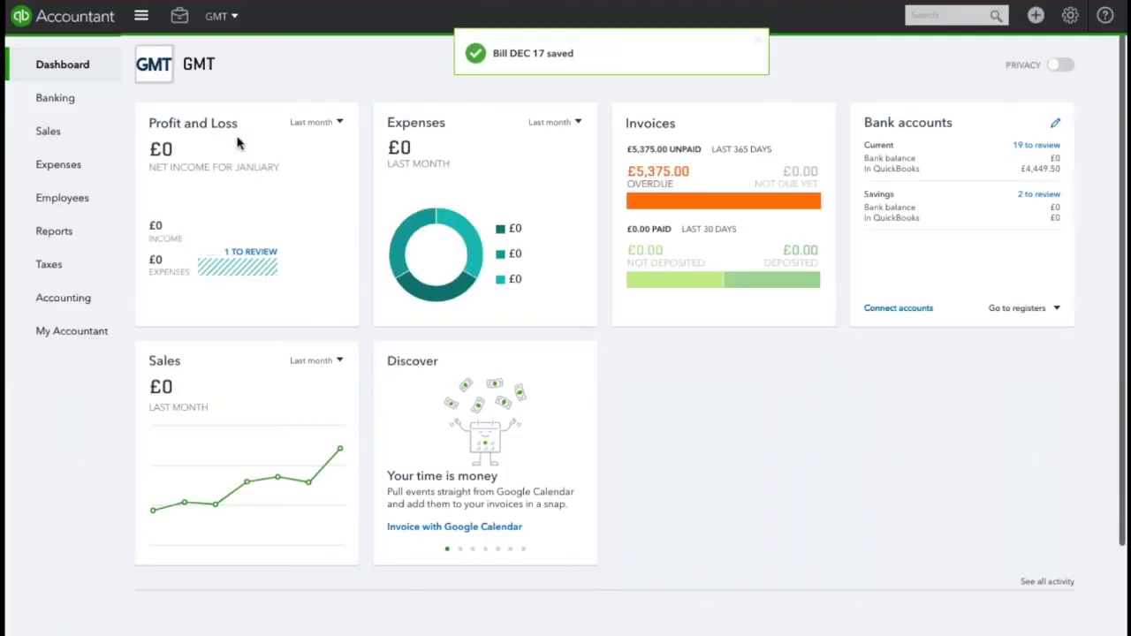
- Match the 01/01/2018 bank transfer of £60.00 in the Current account to bill DEC 17
click(40, 103)
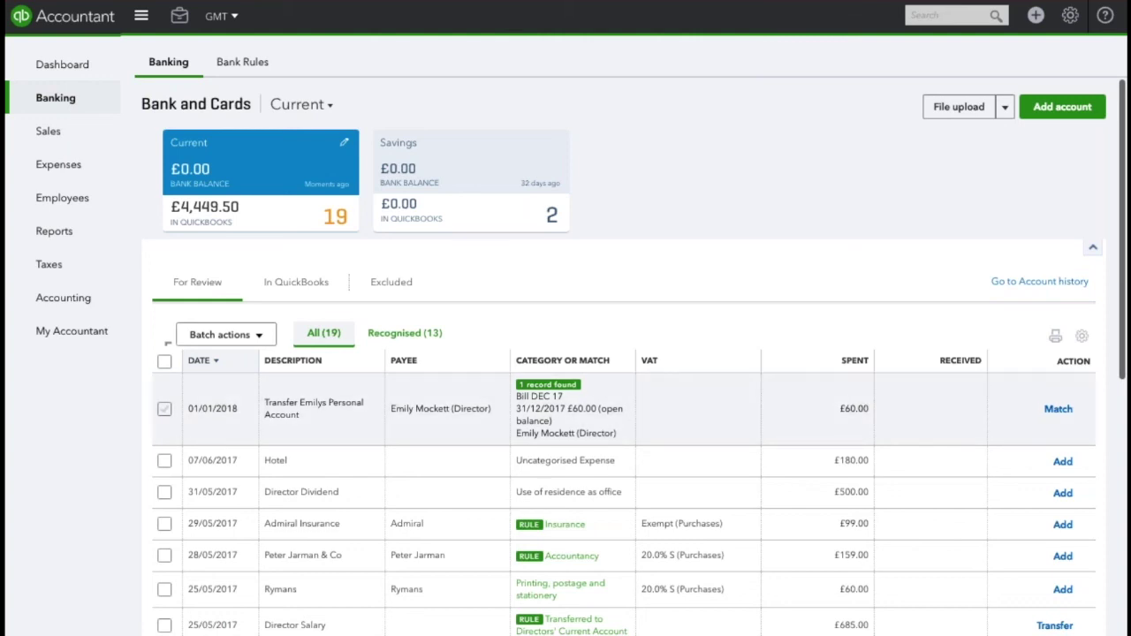
click(1058, 408)
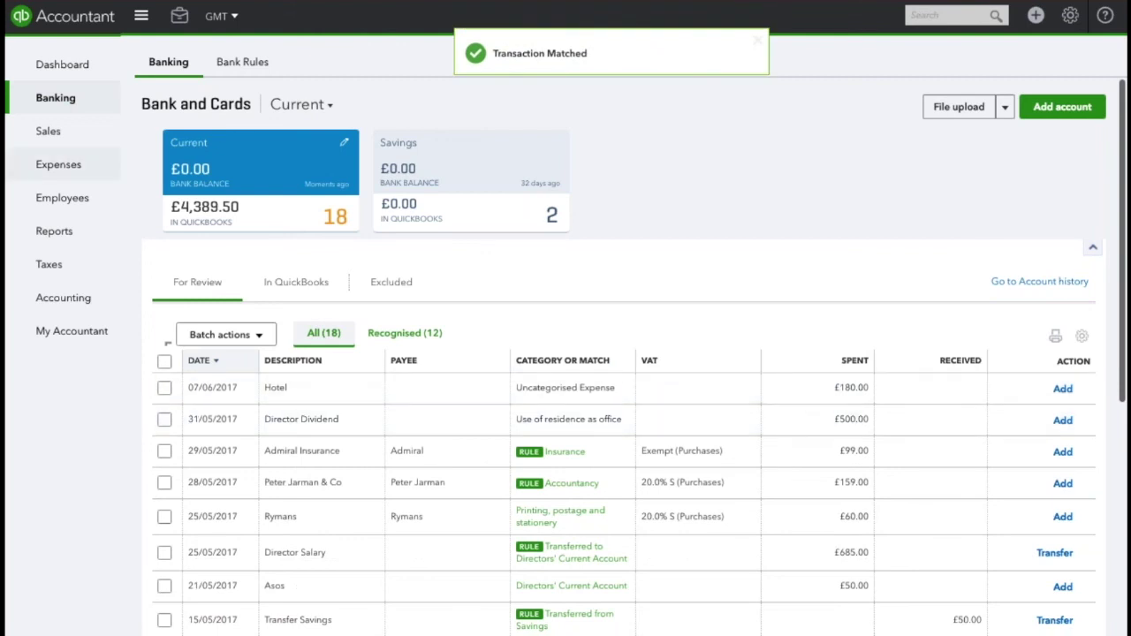
- Search for bill DEC 17 again to view it after the bank match
click(972, 16)
text(DEC 17)
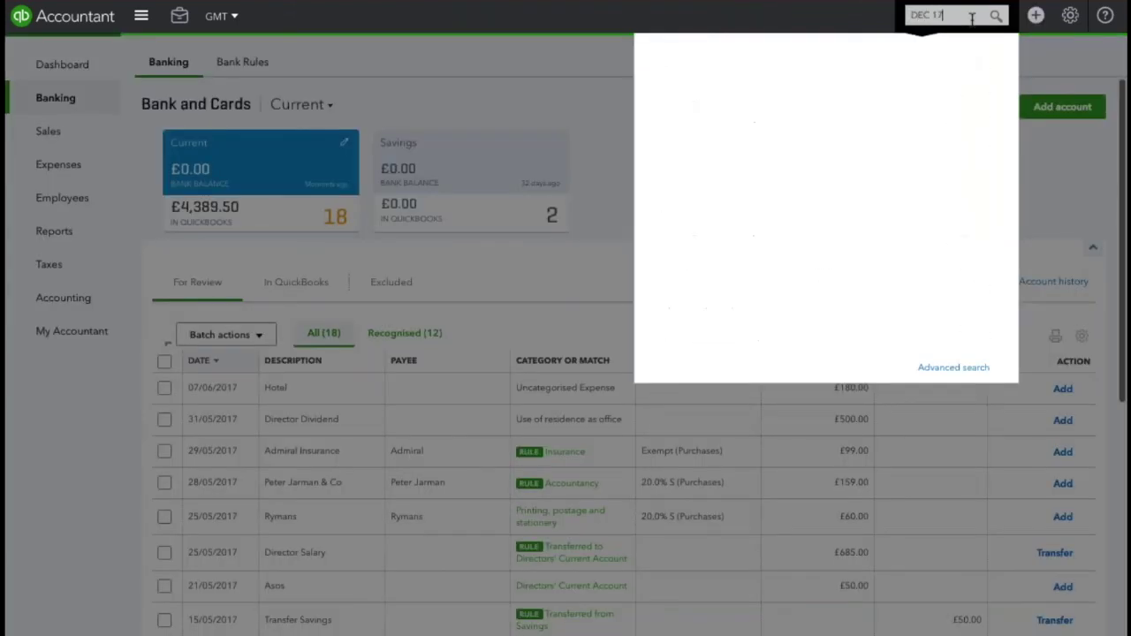
key(Return)
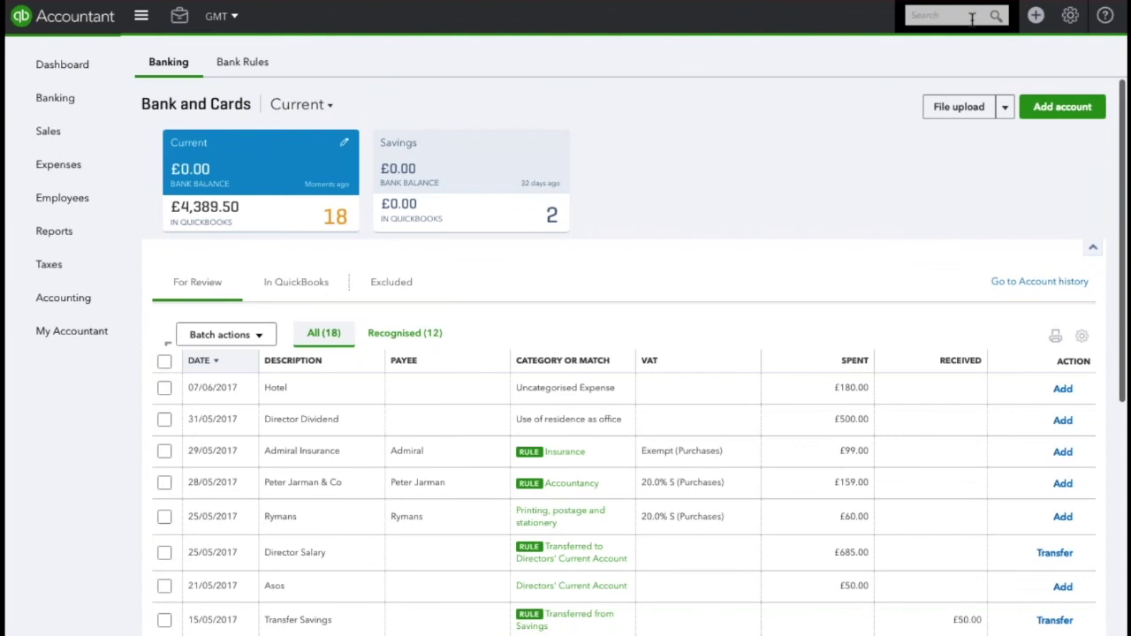